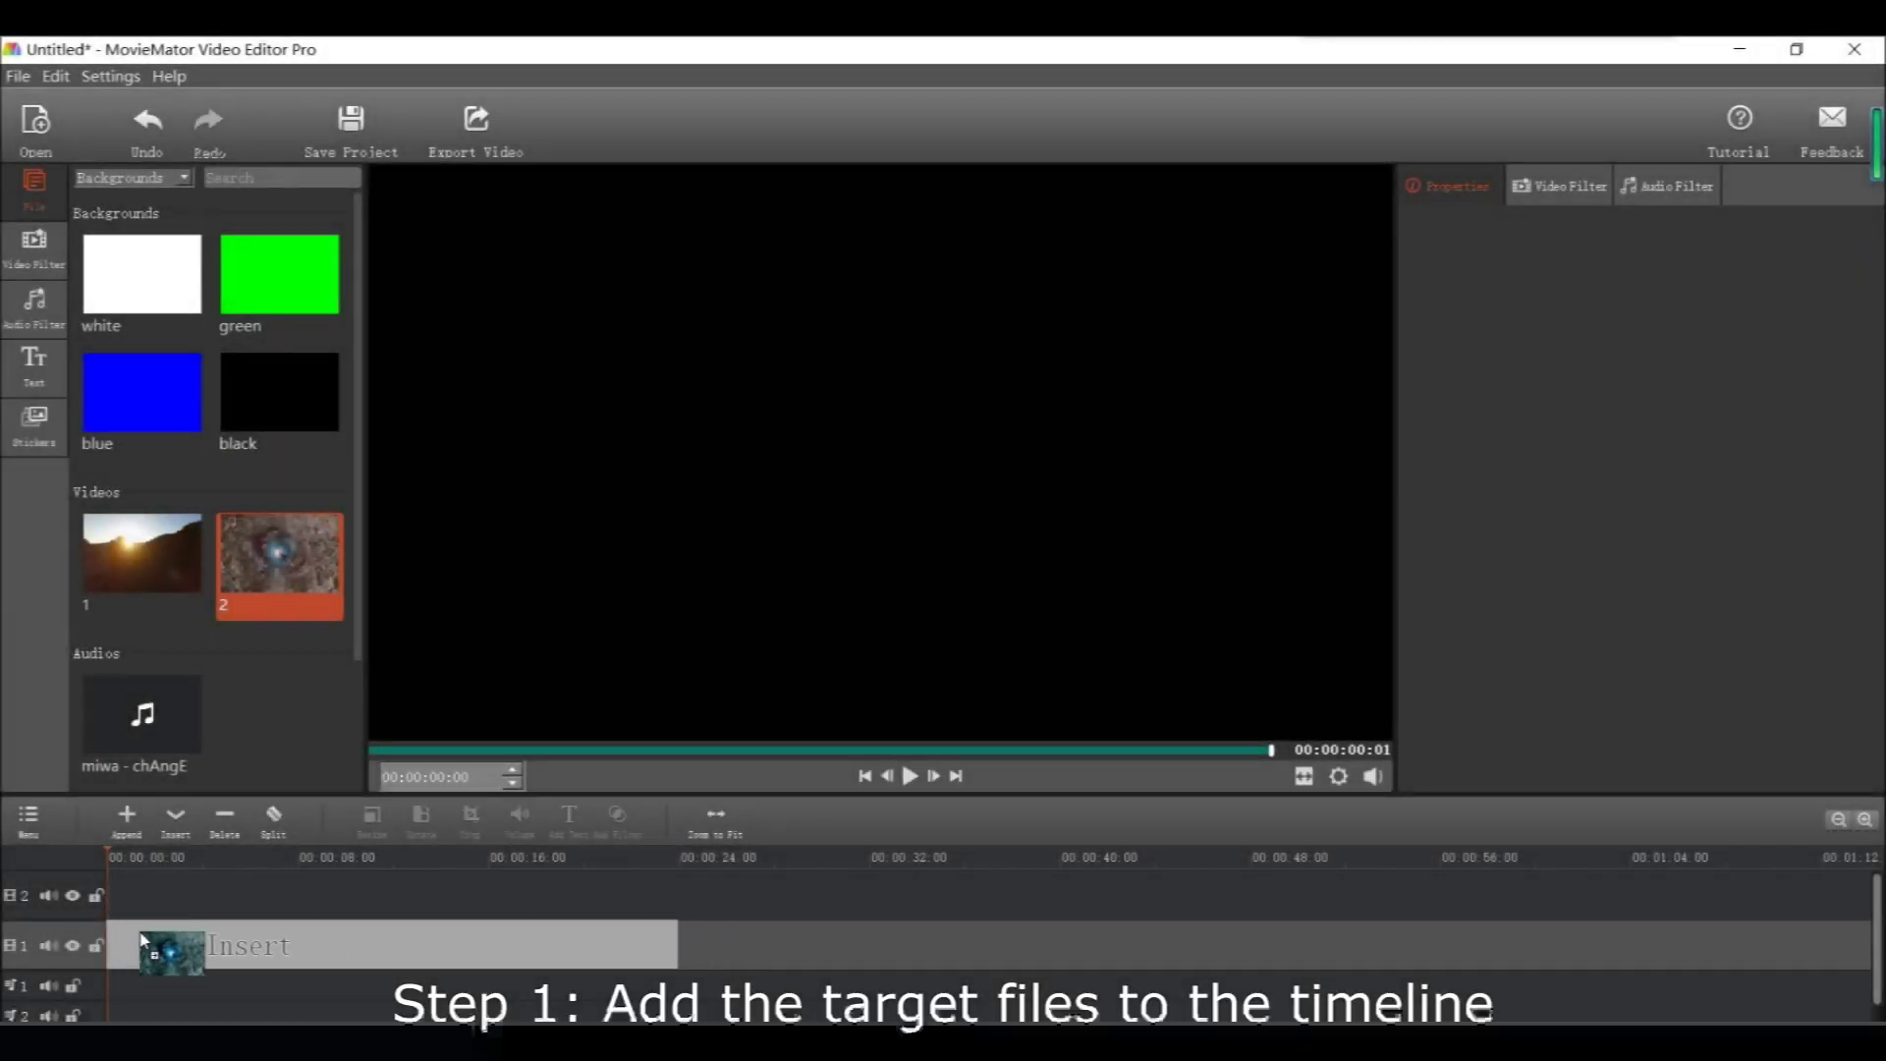
Step: Drag the underwater clip 2.mp4 from the File library onto video track 1
left_click_drag(230, 880, 141, 943)
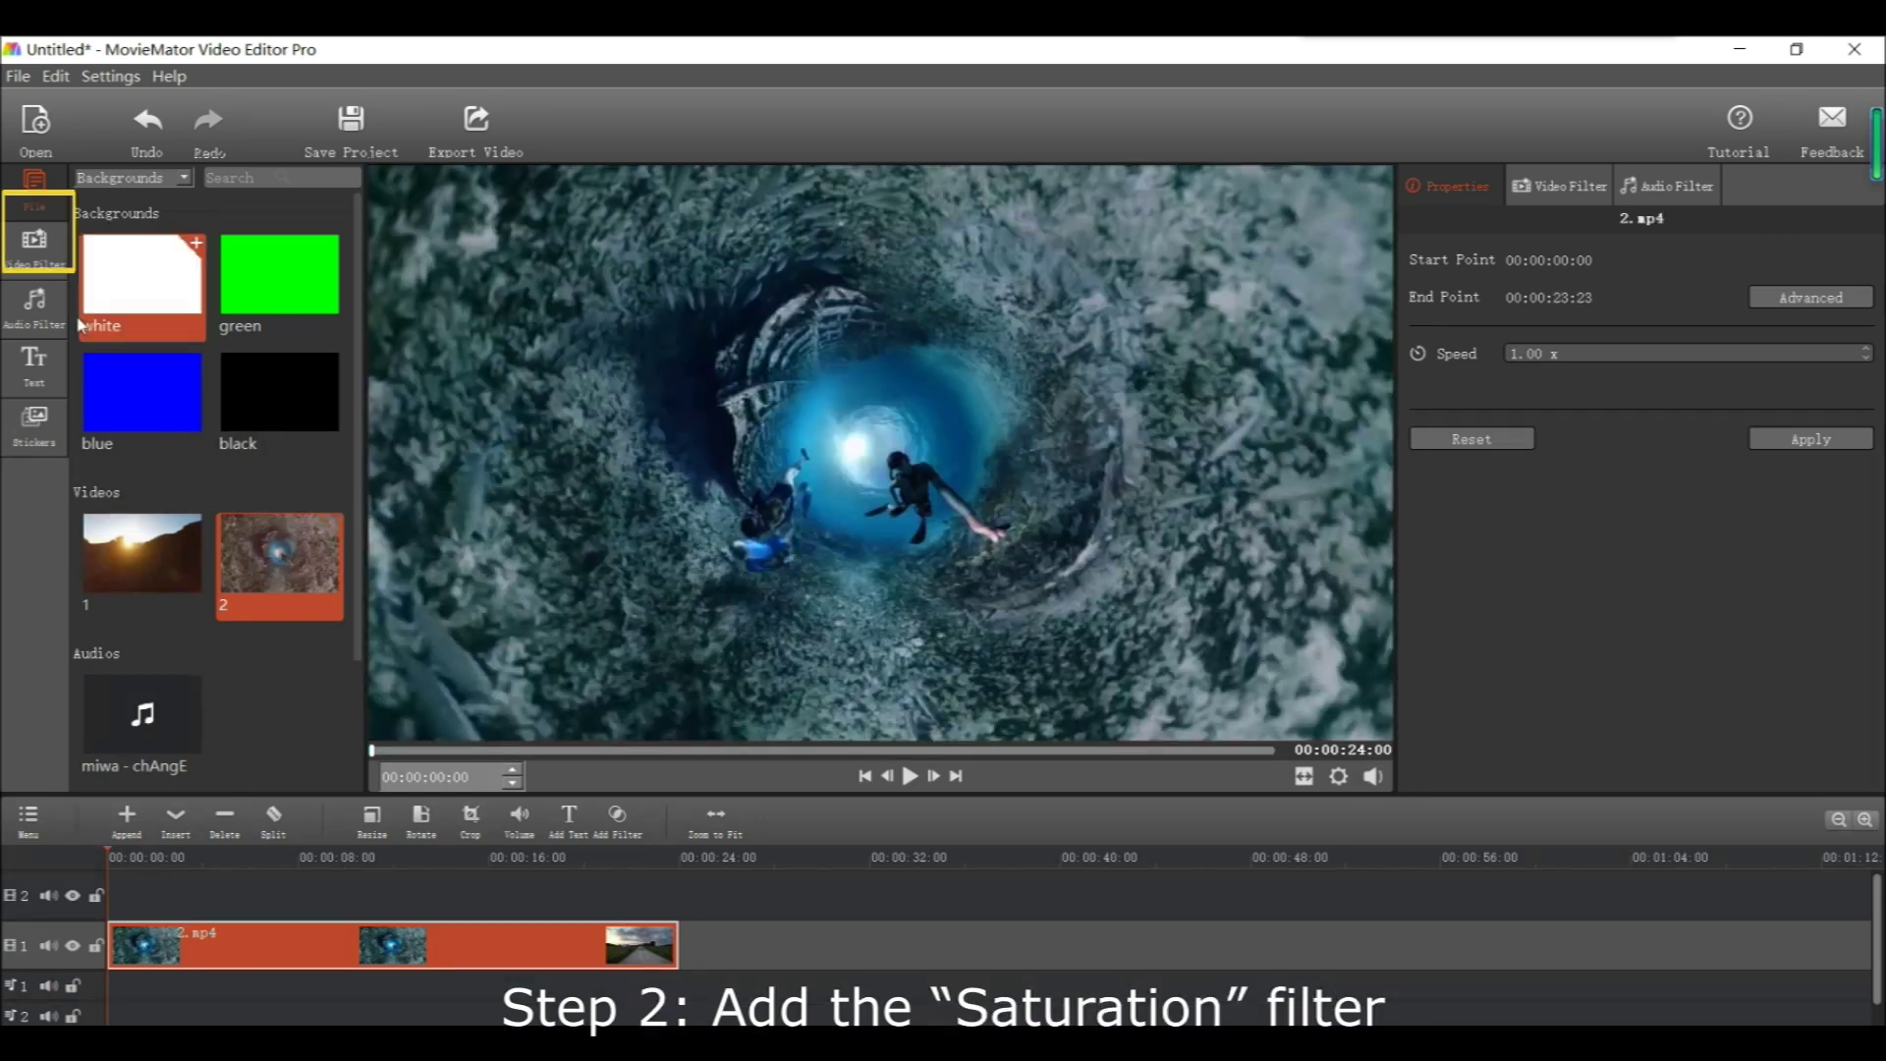
Step: Apply the Saturation filter from the Video Filter list to clip 2.mp4
left_click(48, 266)
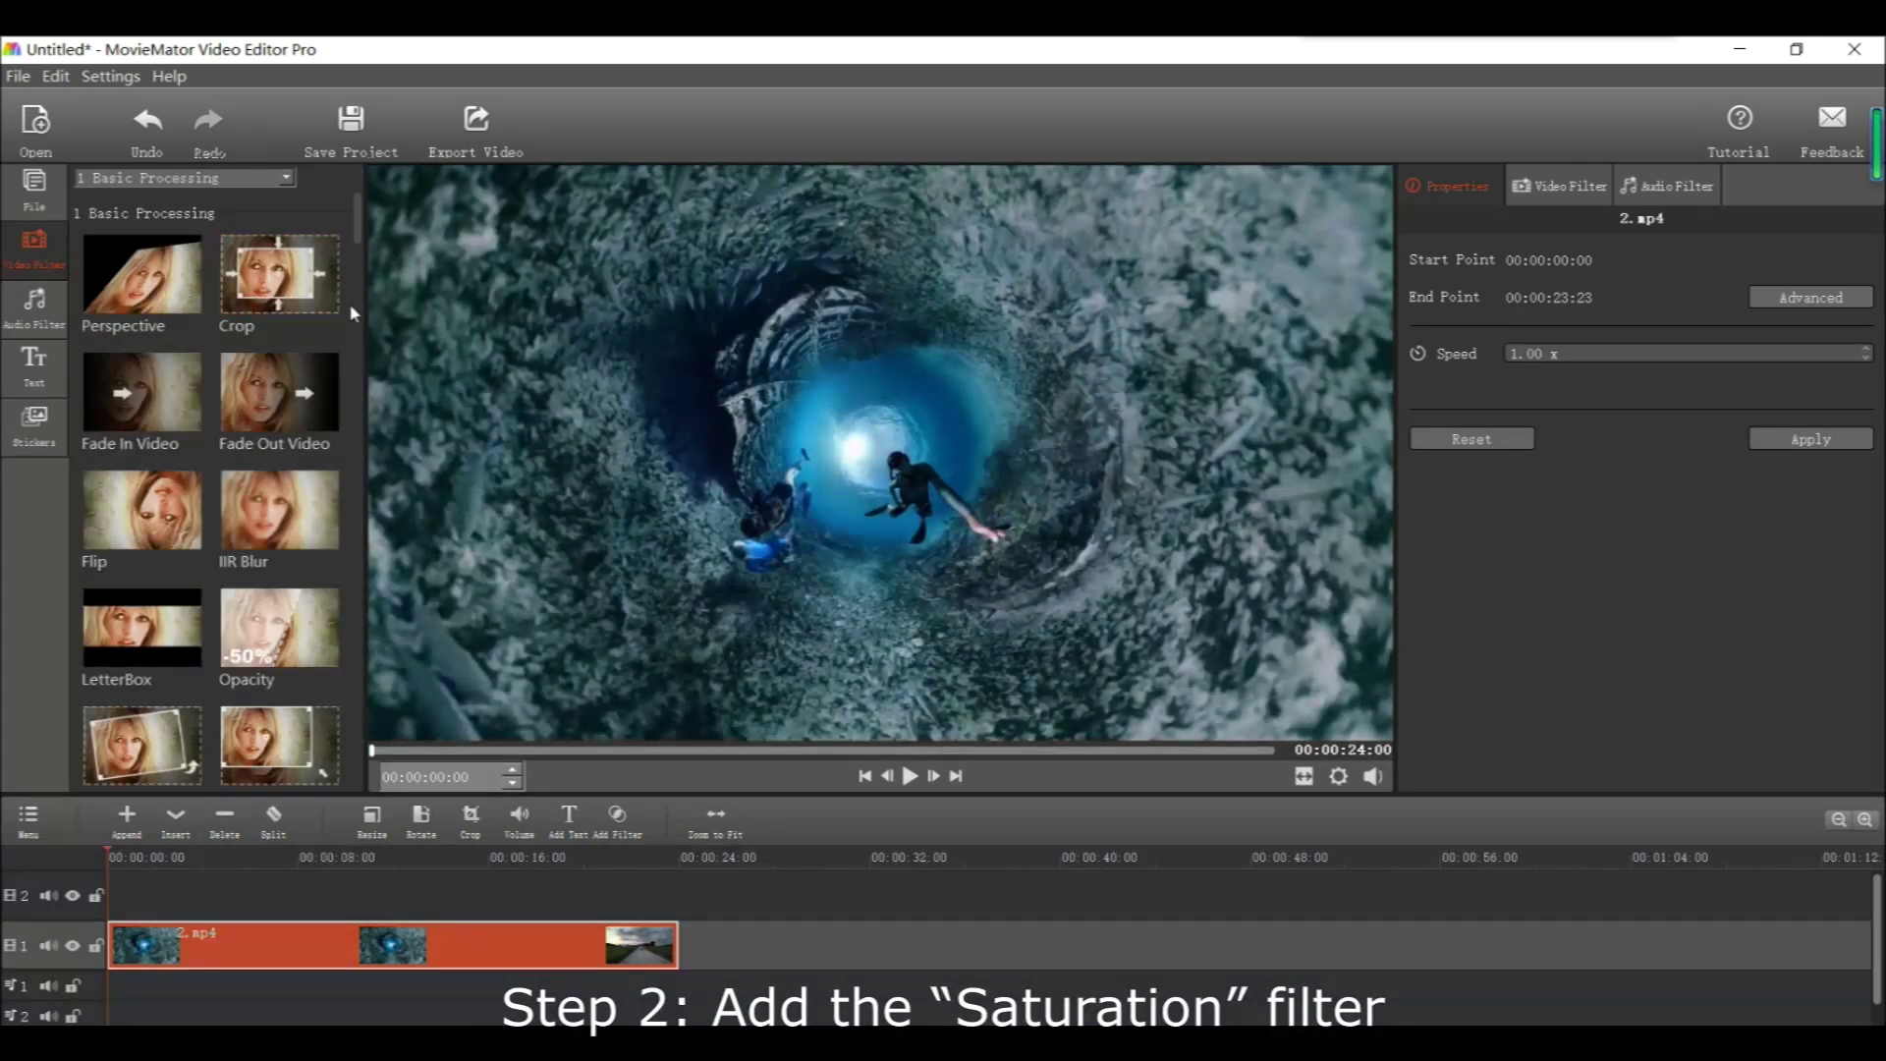
scroll(356, 314, "down", 3)
scroll(355, 312, "down", 3)
scroll(355, 313, "down", 2)
scroll(356, 313, "down", 1)
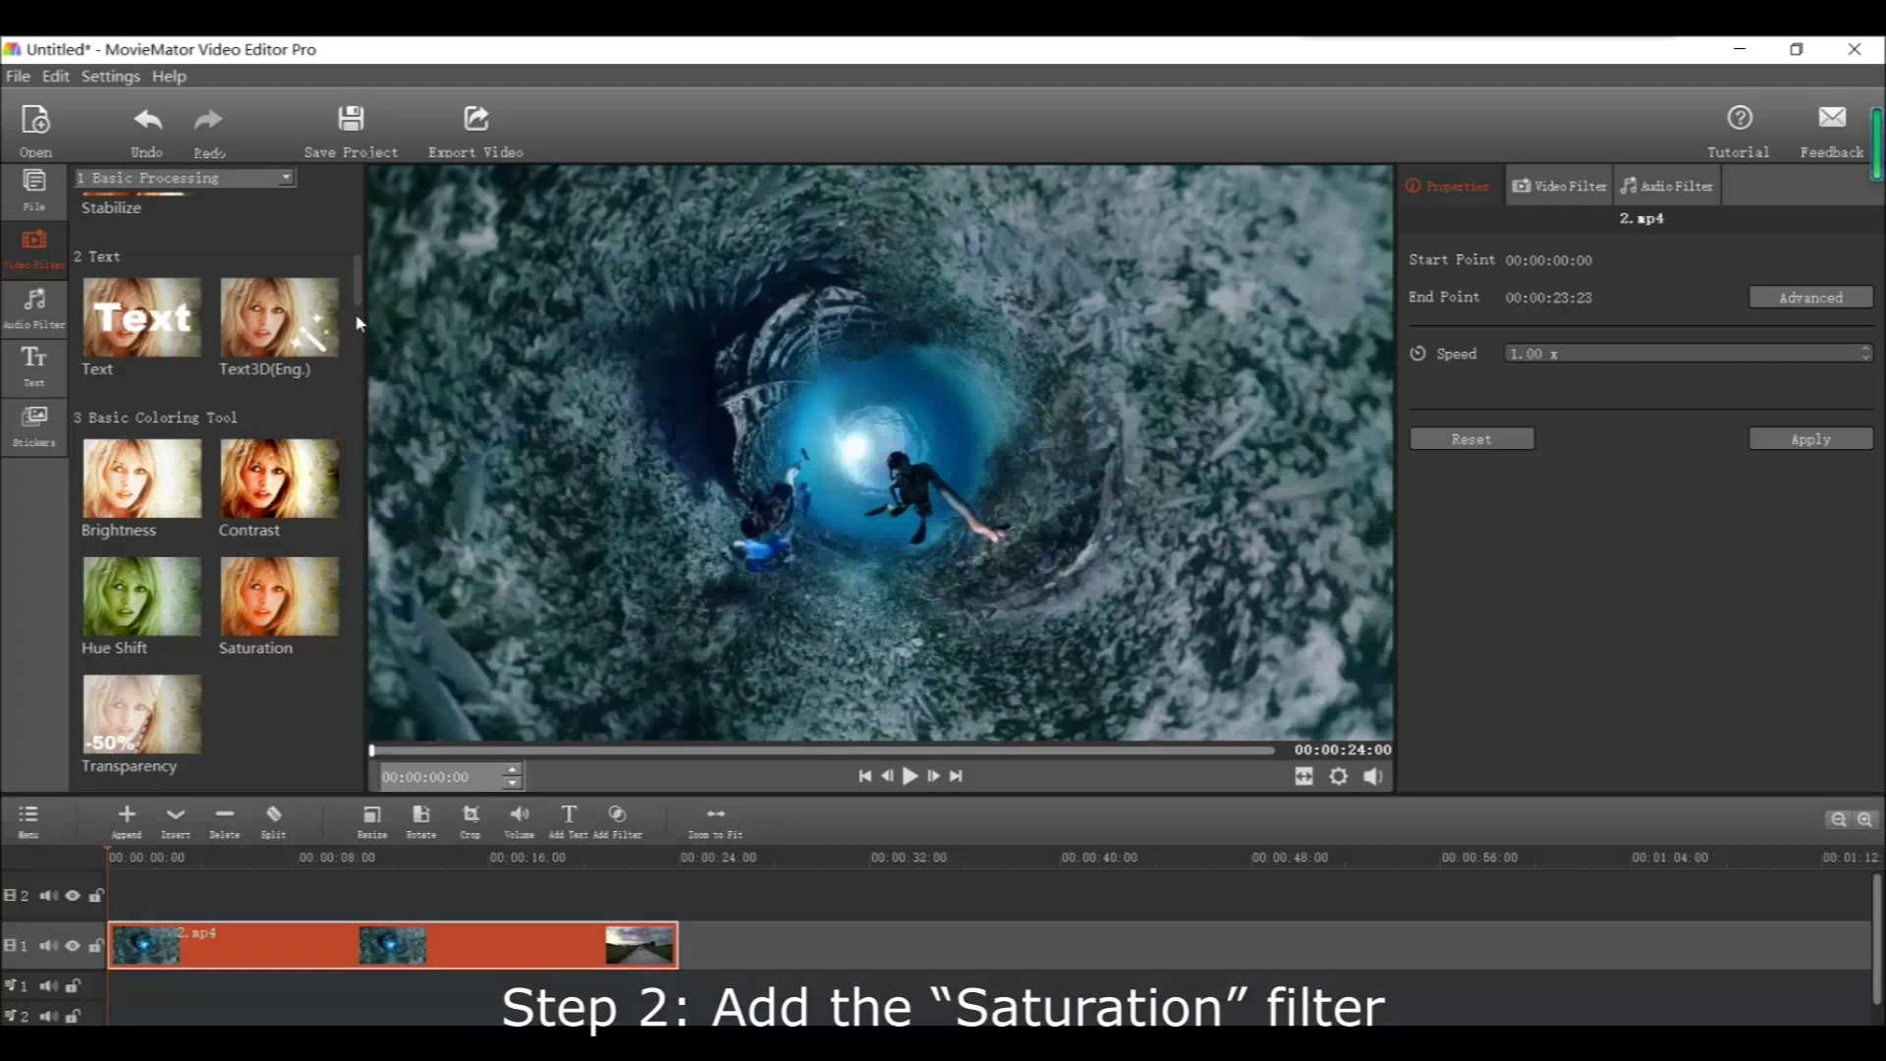
scroll(355, 313, "down", 2)
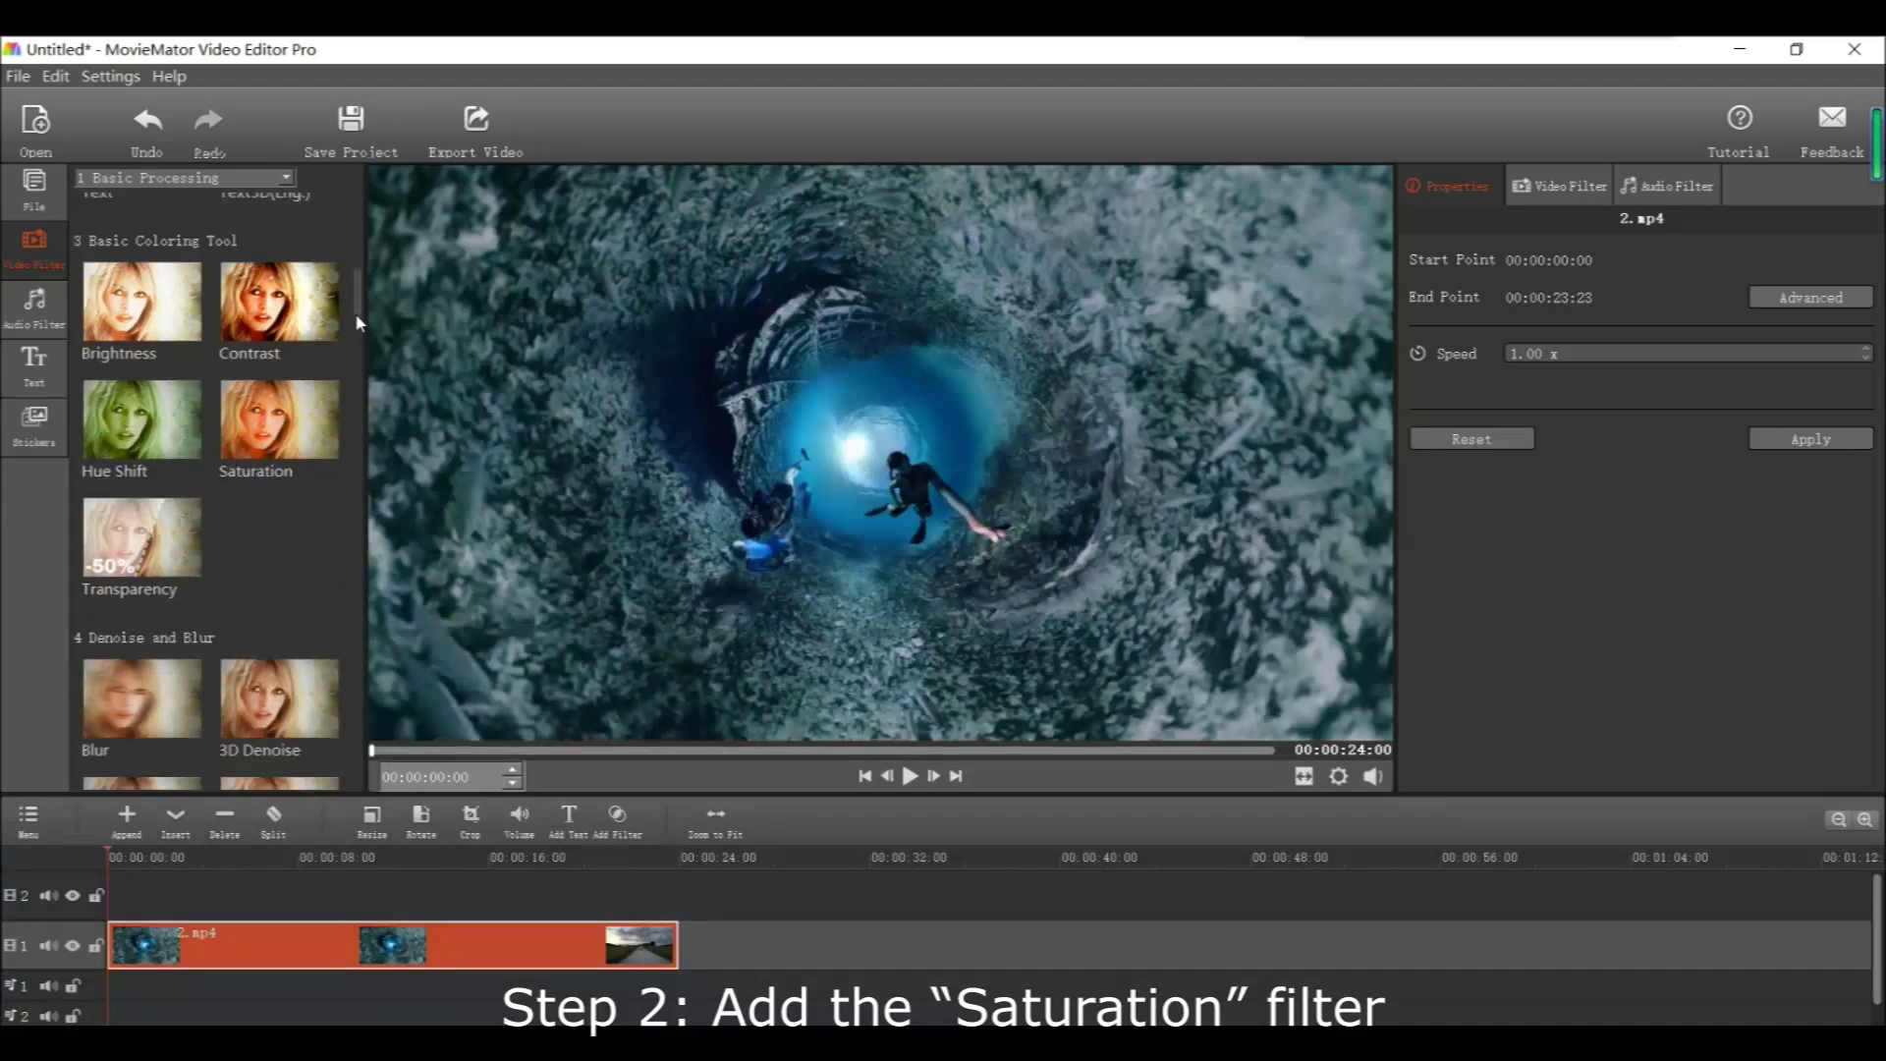
left_click(334, 392)
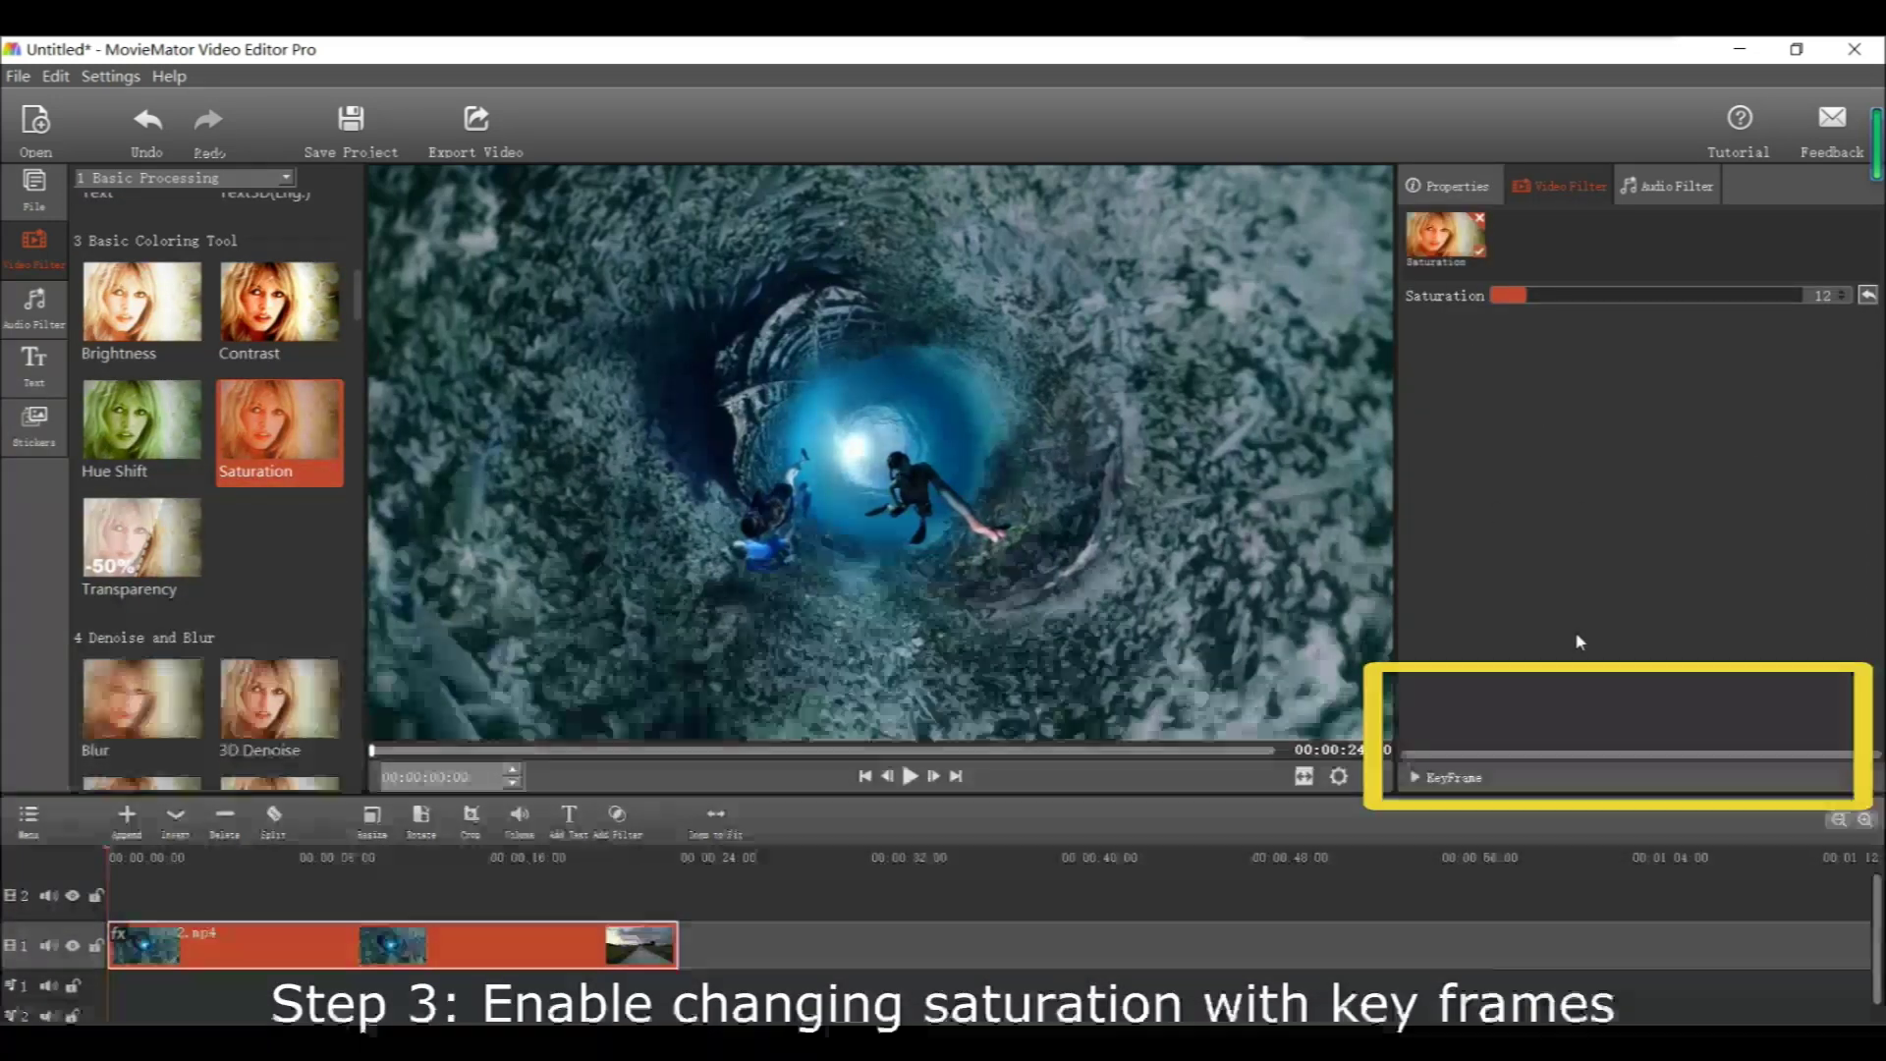
Step: Enable key frames on the Saturation filter and set saturation to 4 at the clip start
left_click(1423, 779)
left_click(1431, 733)
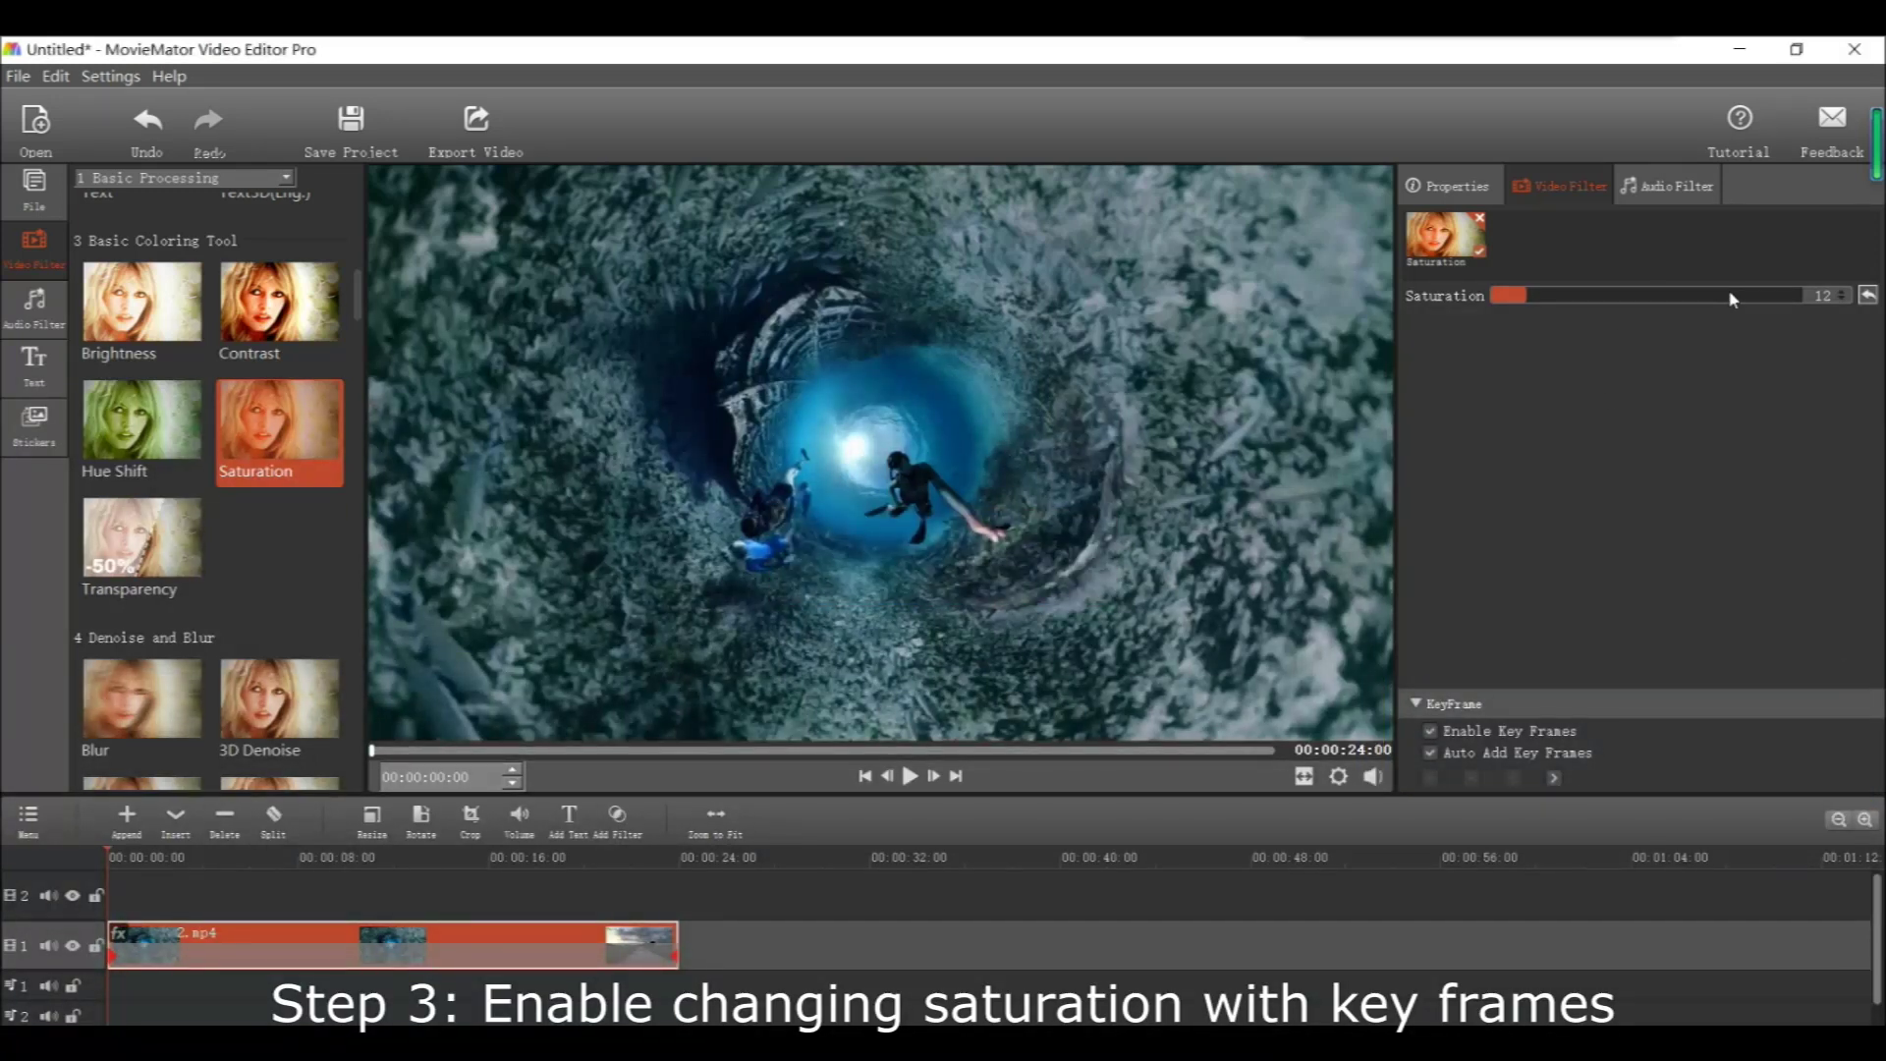
left_click(1504, 296)
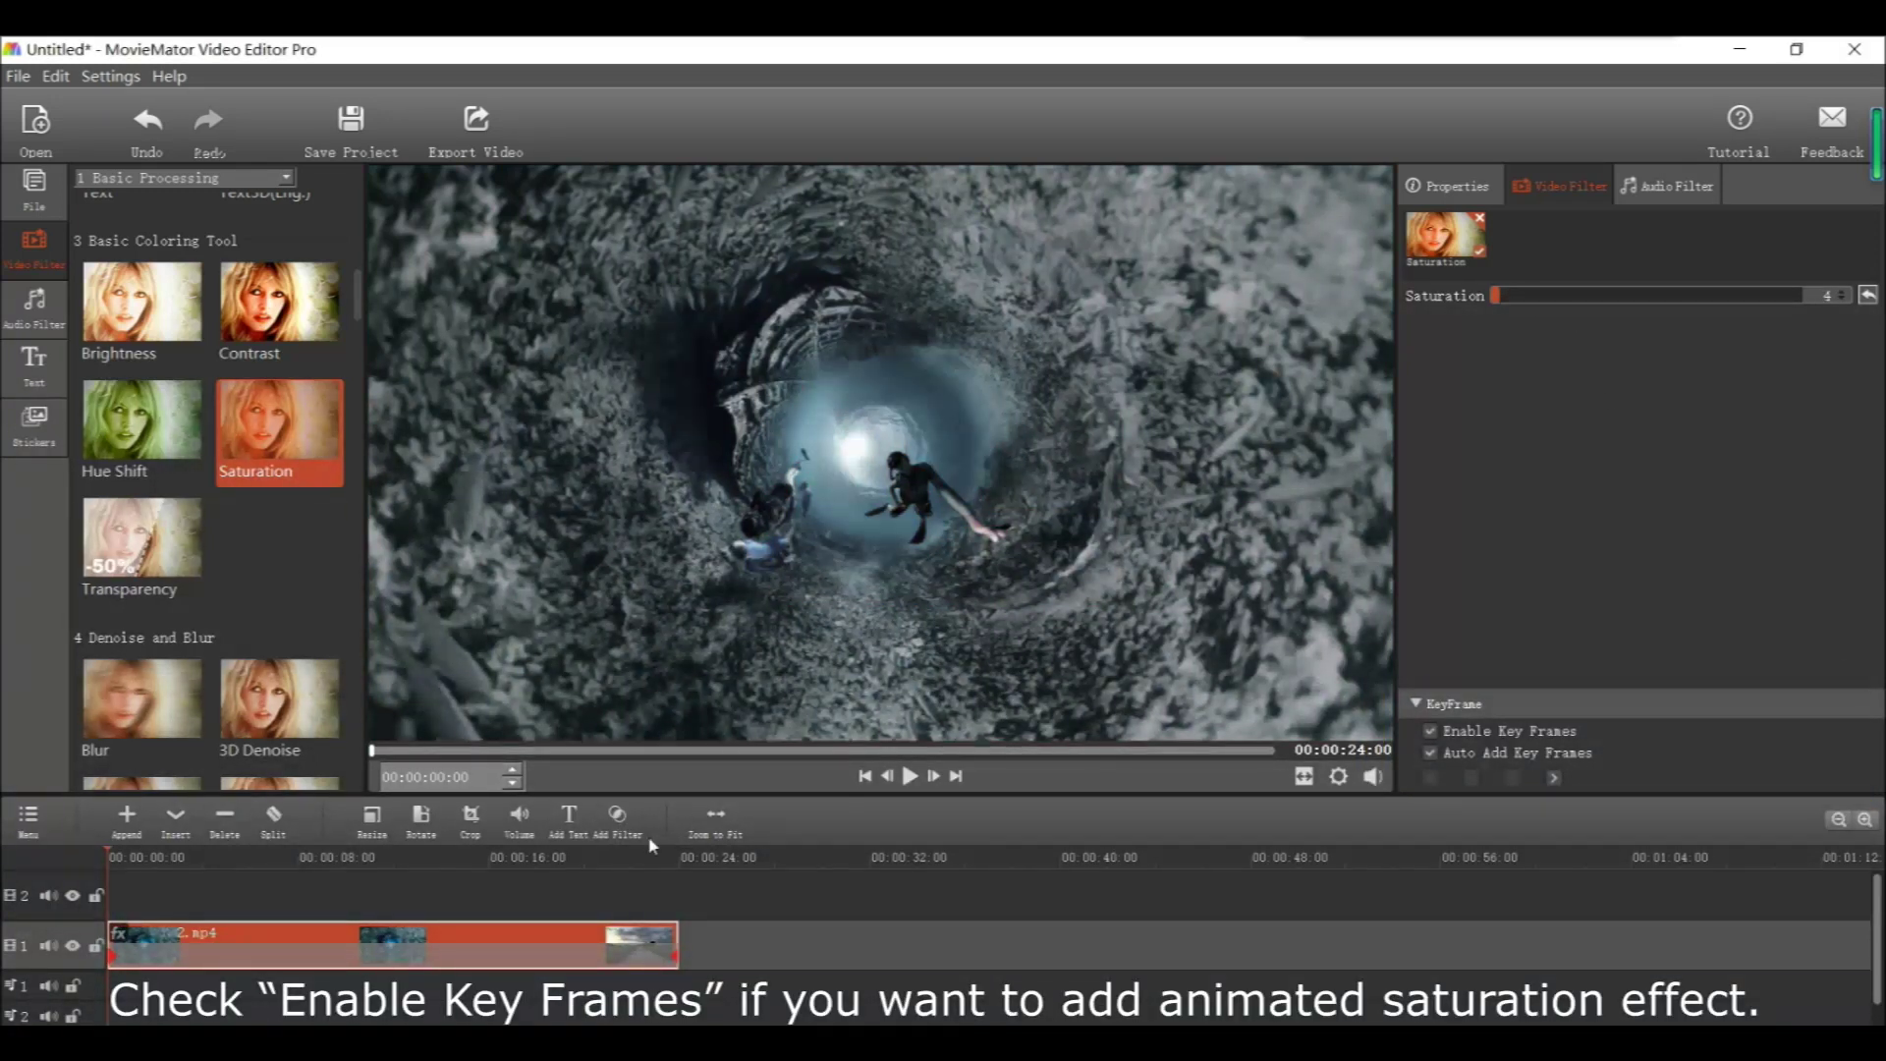
Step: Add saturation key frames: 72 near 9 s, 83 near 14 s, and 3 at the clip end
left_click(330, 862)
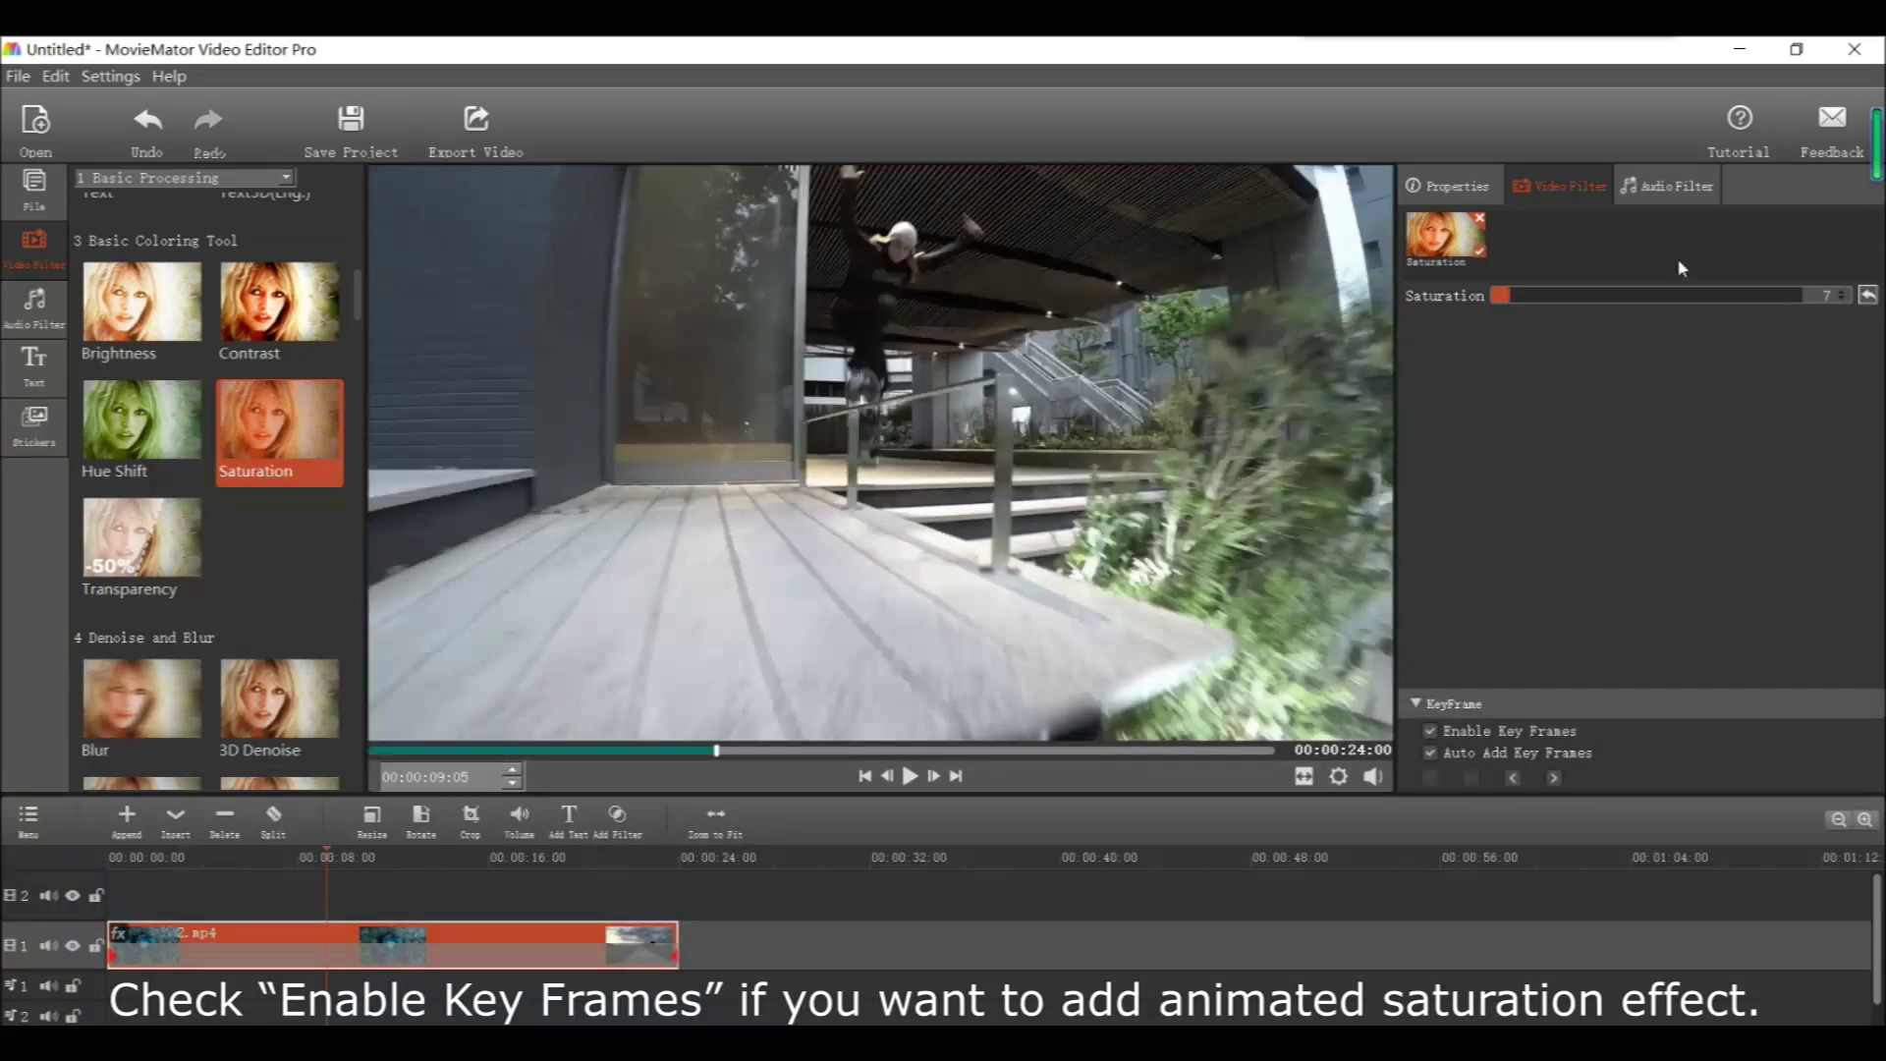
left_click(1714, 297)
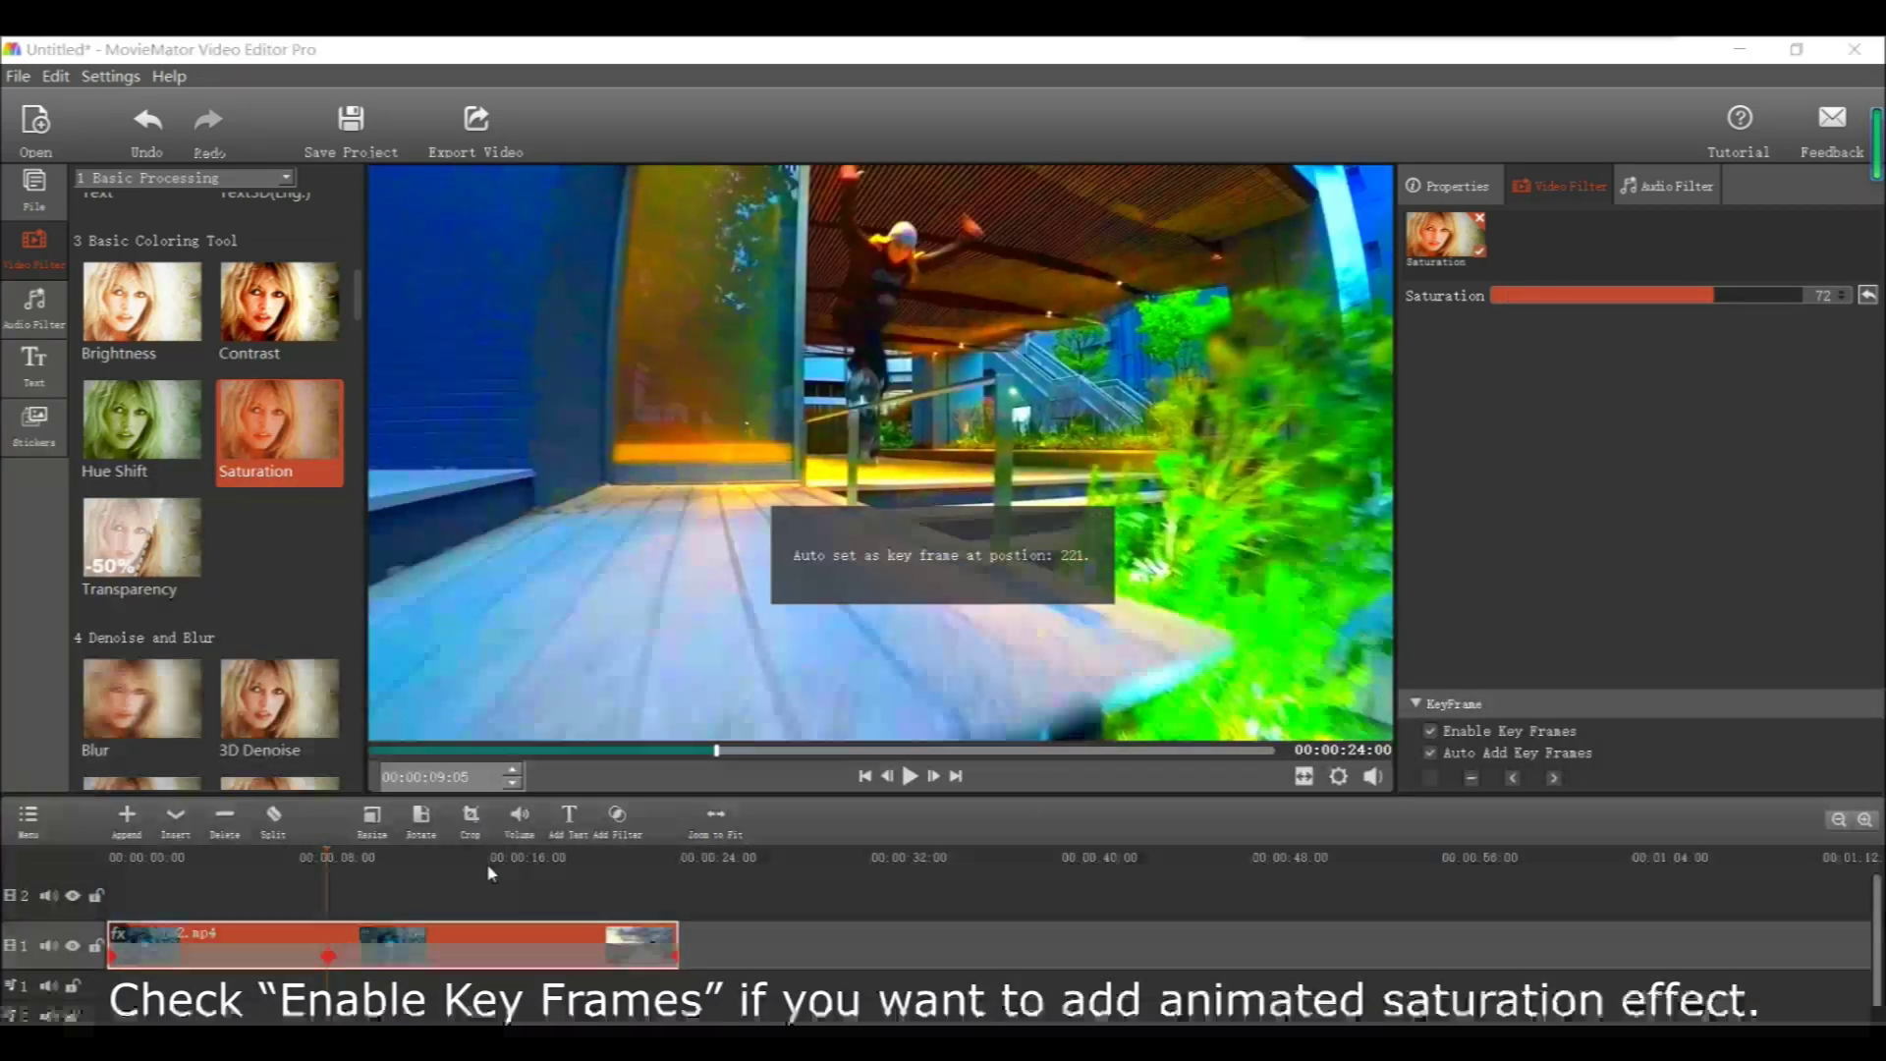
left_click(445, 868)
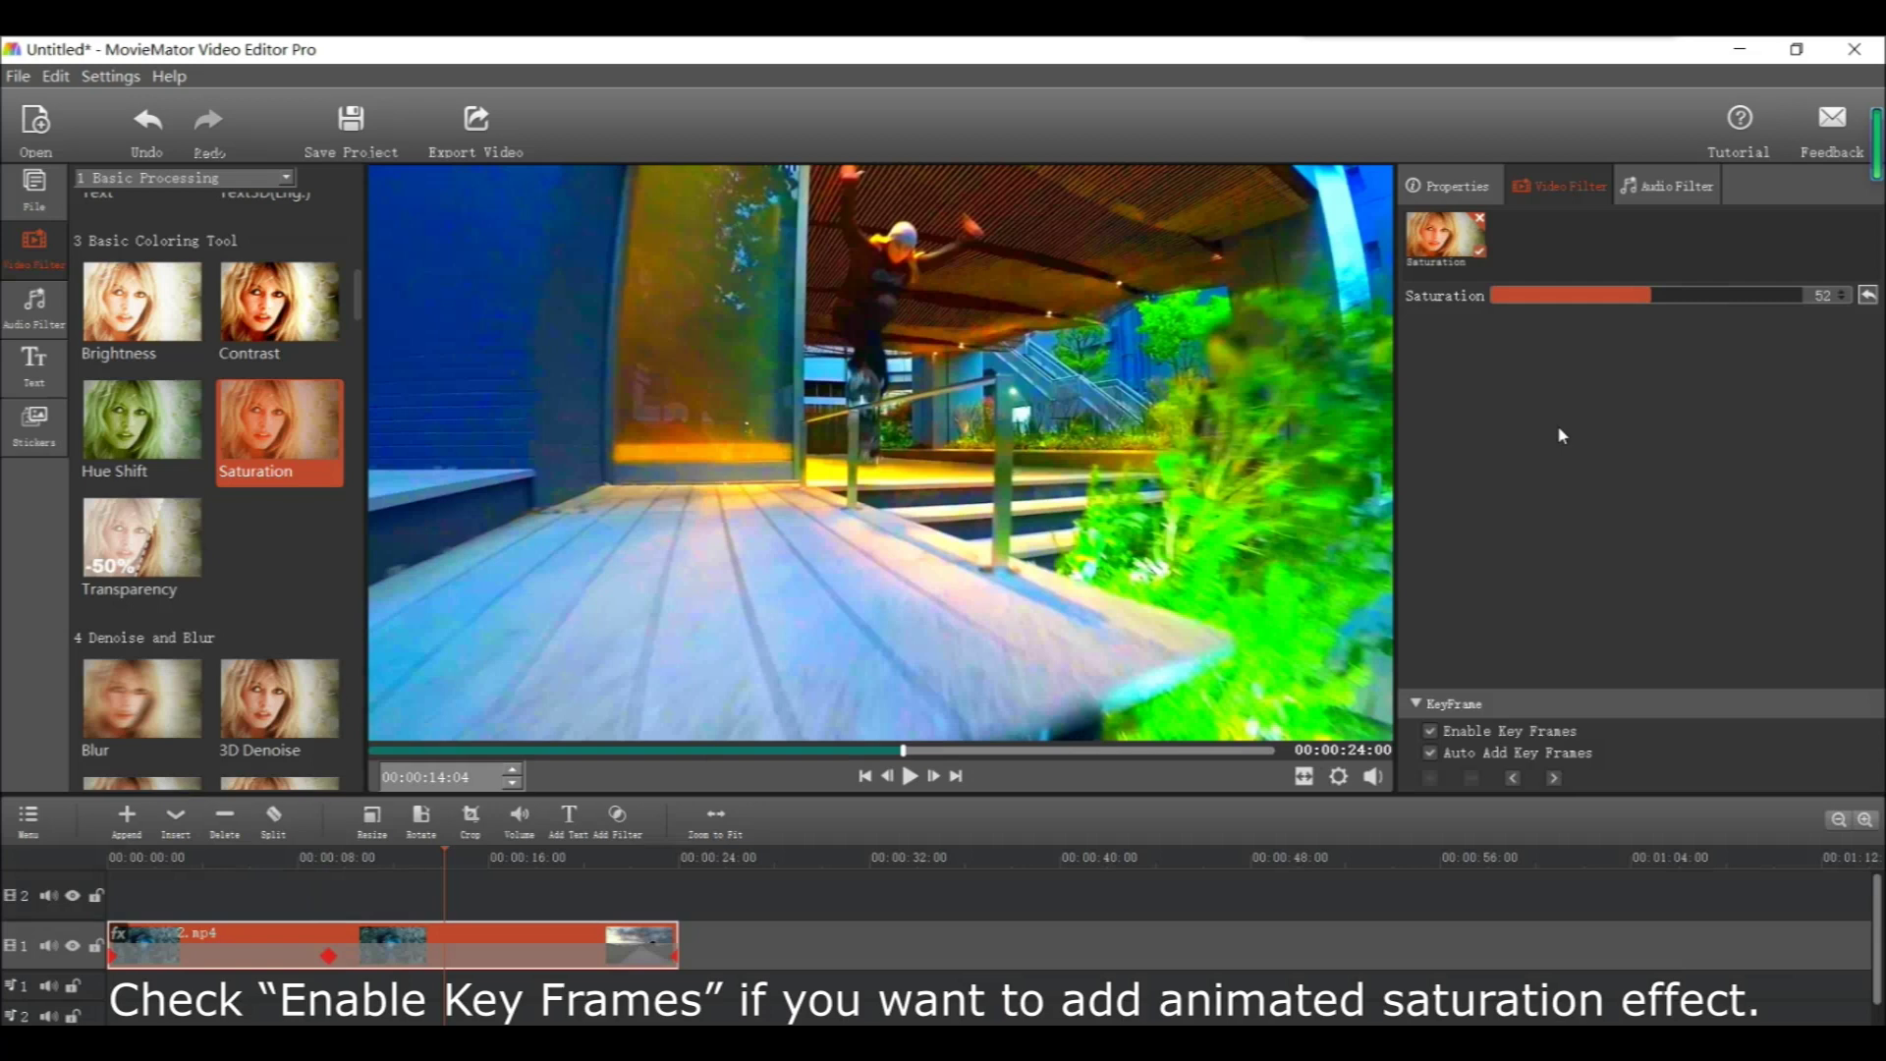
left_click(1751, 297)
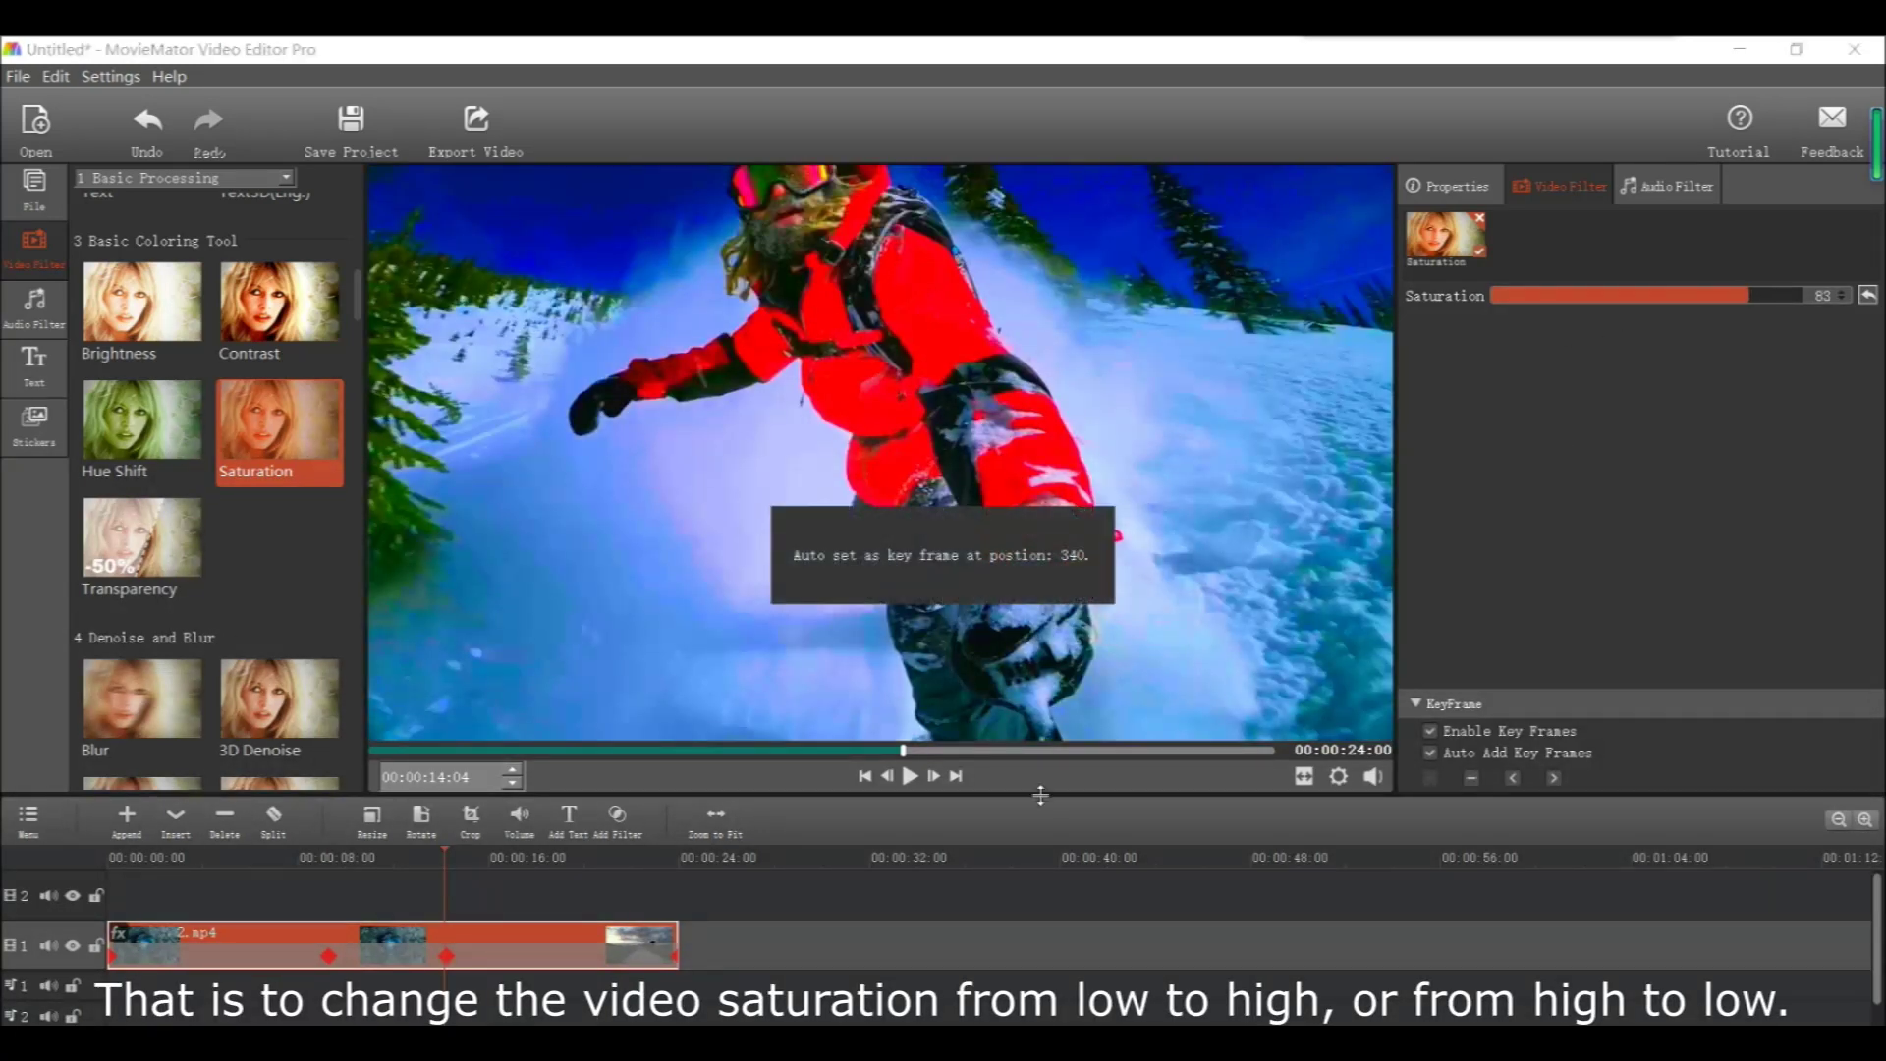
left_click(677, 956)
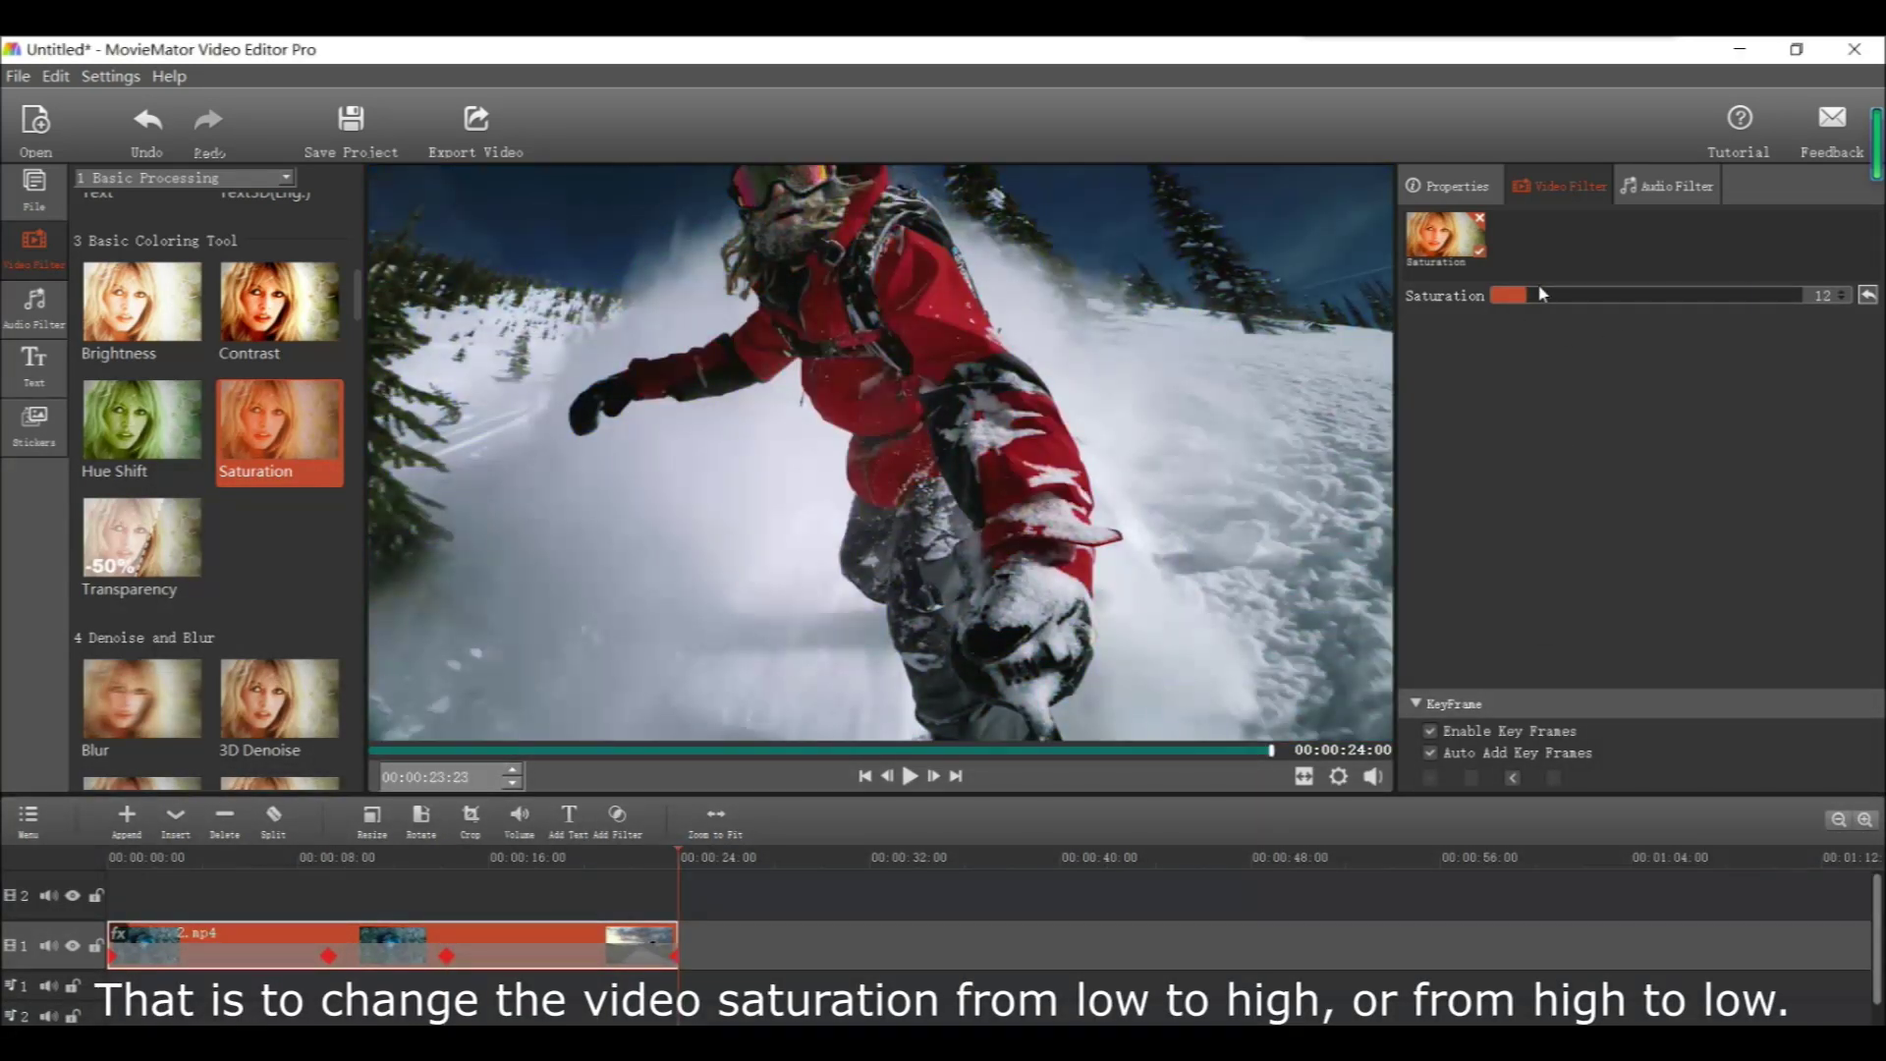
left_click_drag(1510, 299, 1502, 297)
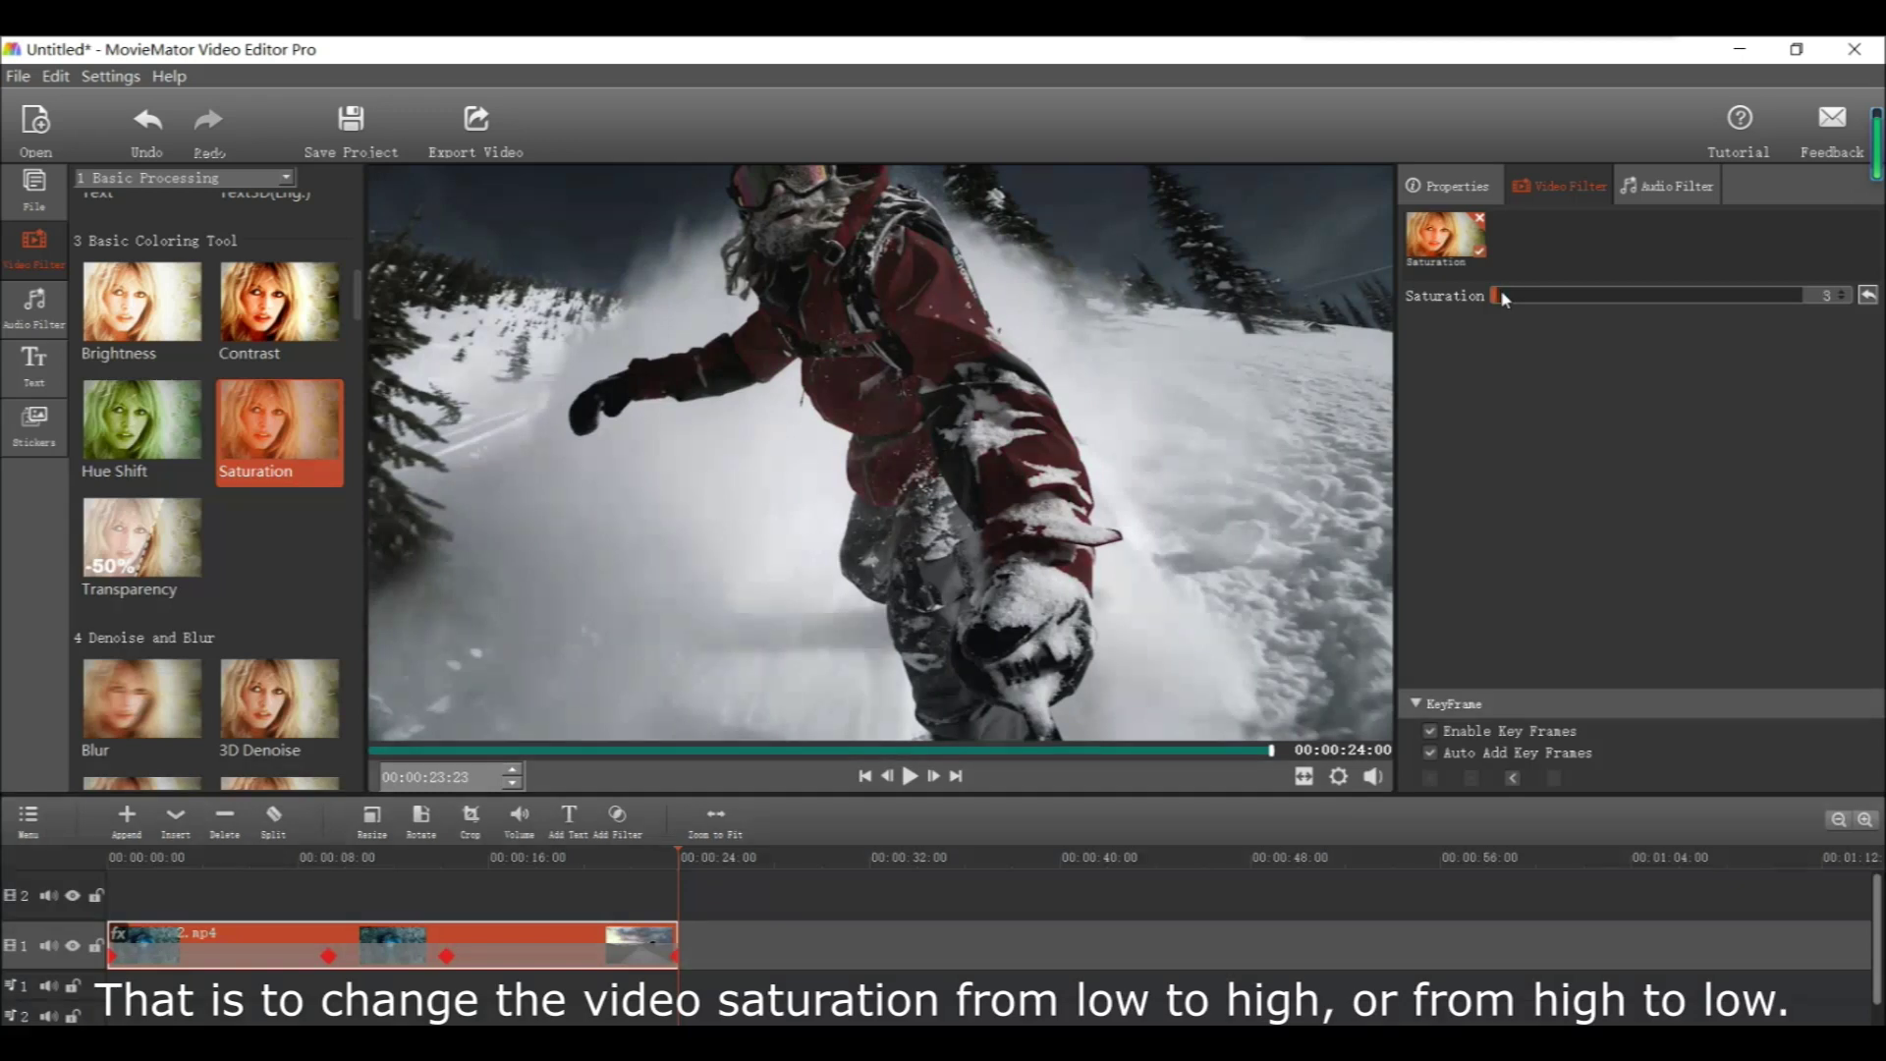
Step: Export the edit with the MP4 (H264) preset as 99.mp4 in D:/MovieMator
left_click(475, 125)
type("MP4")
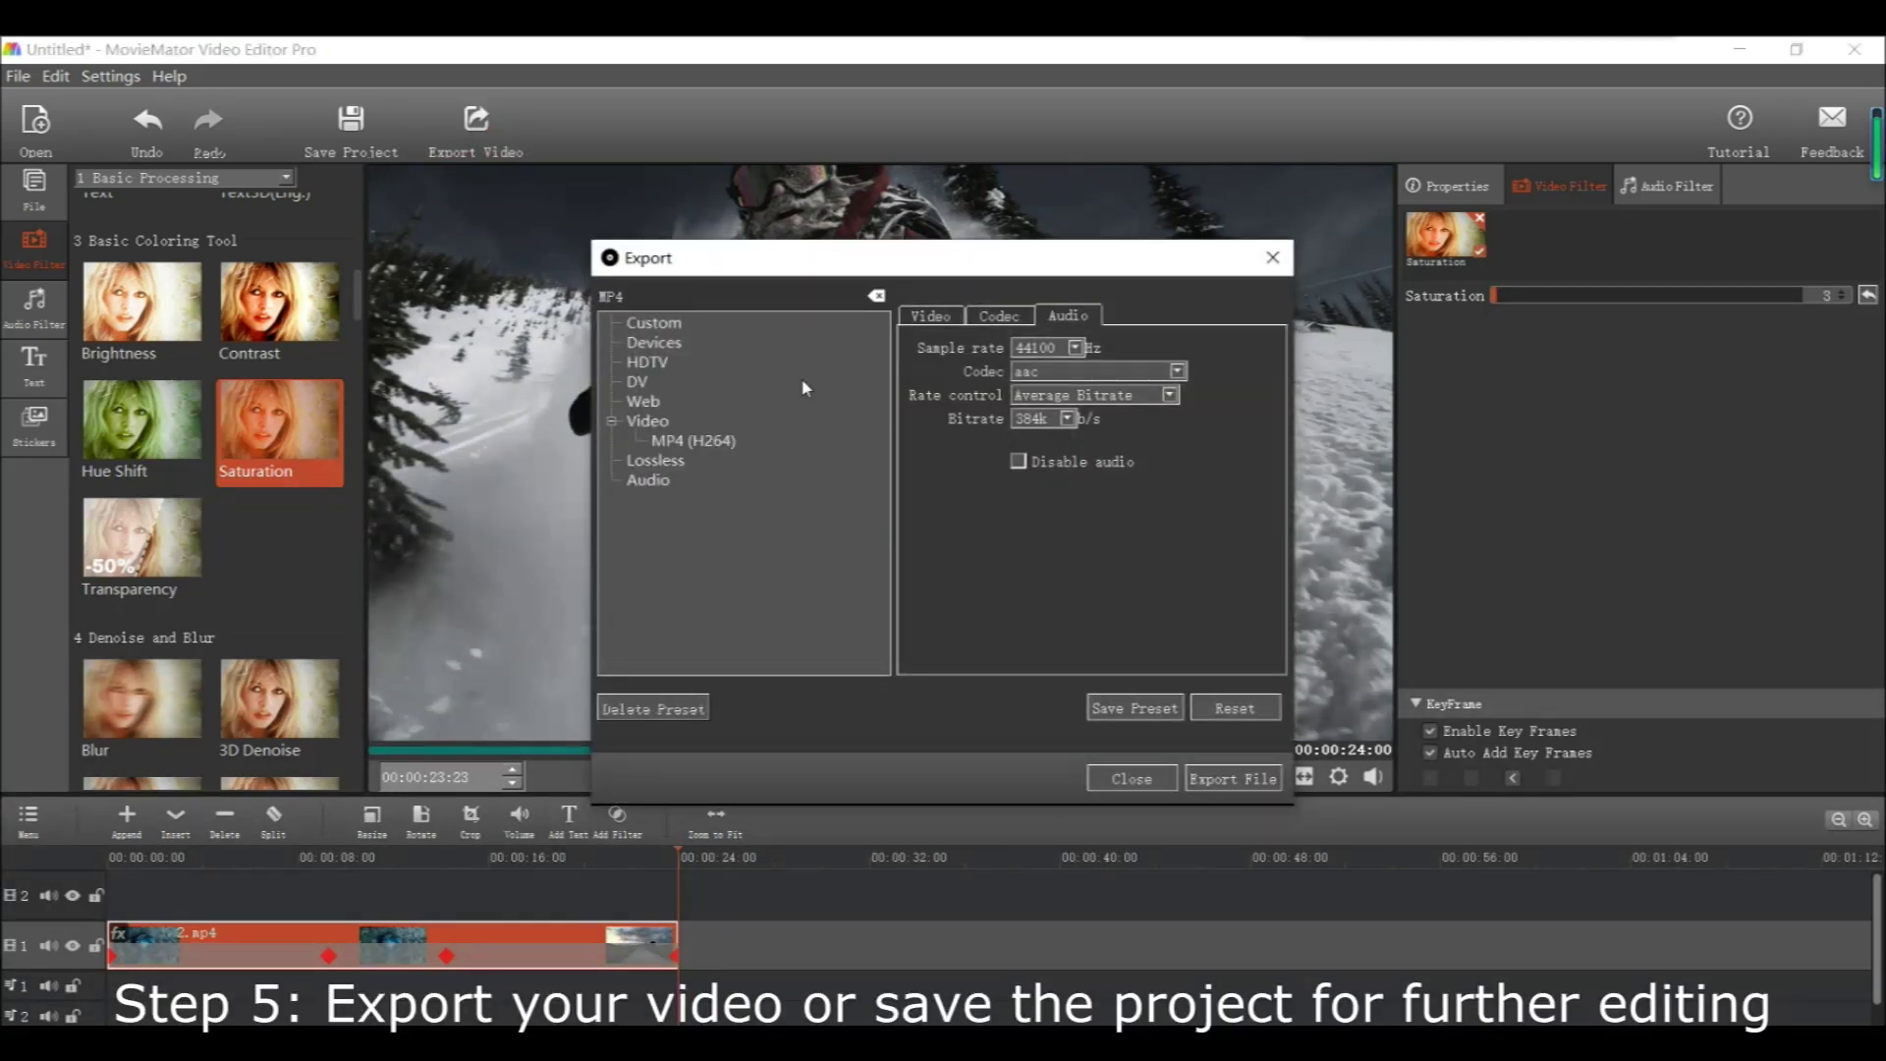
left_click(732, 441)
left_click(1233, 778)
type("99")
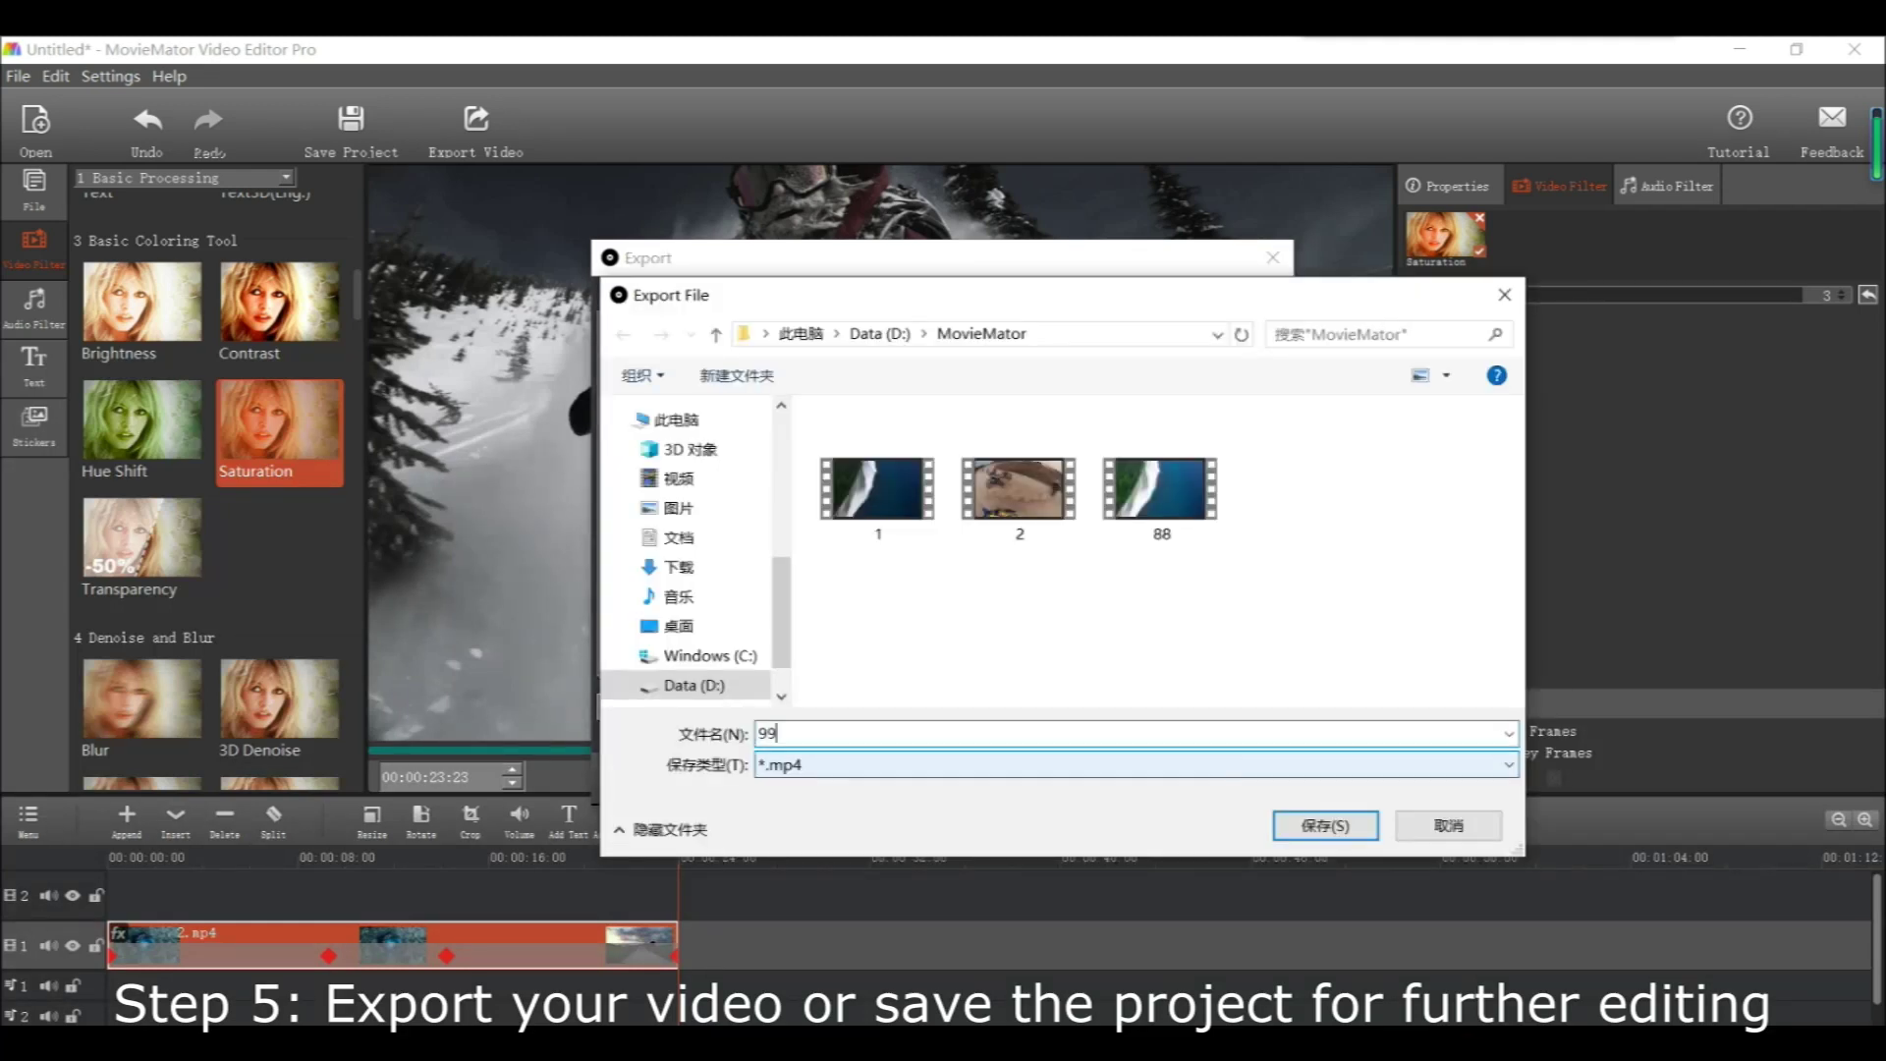
key("Return")
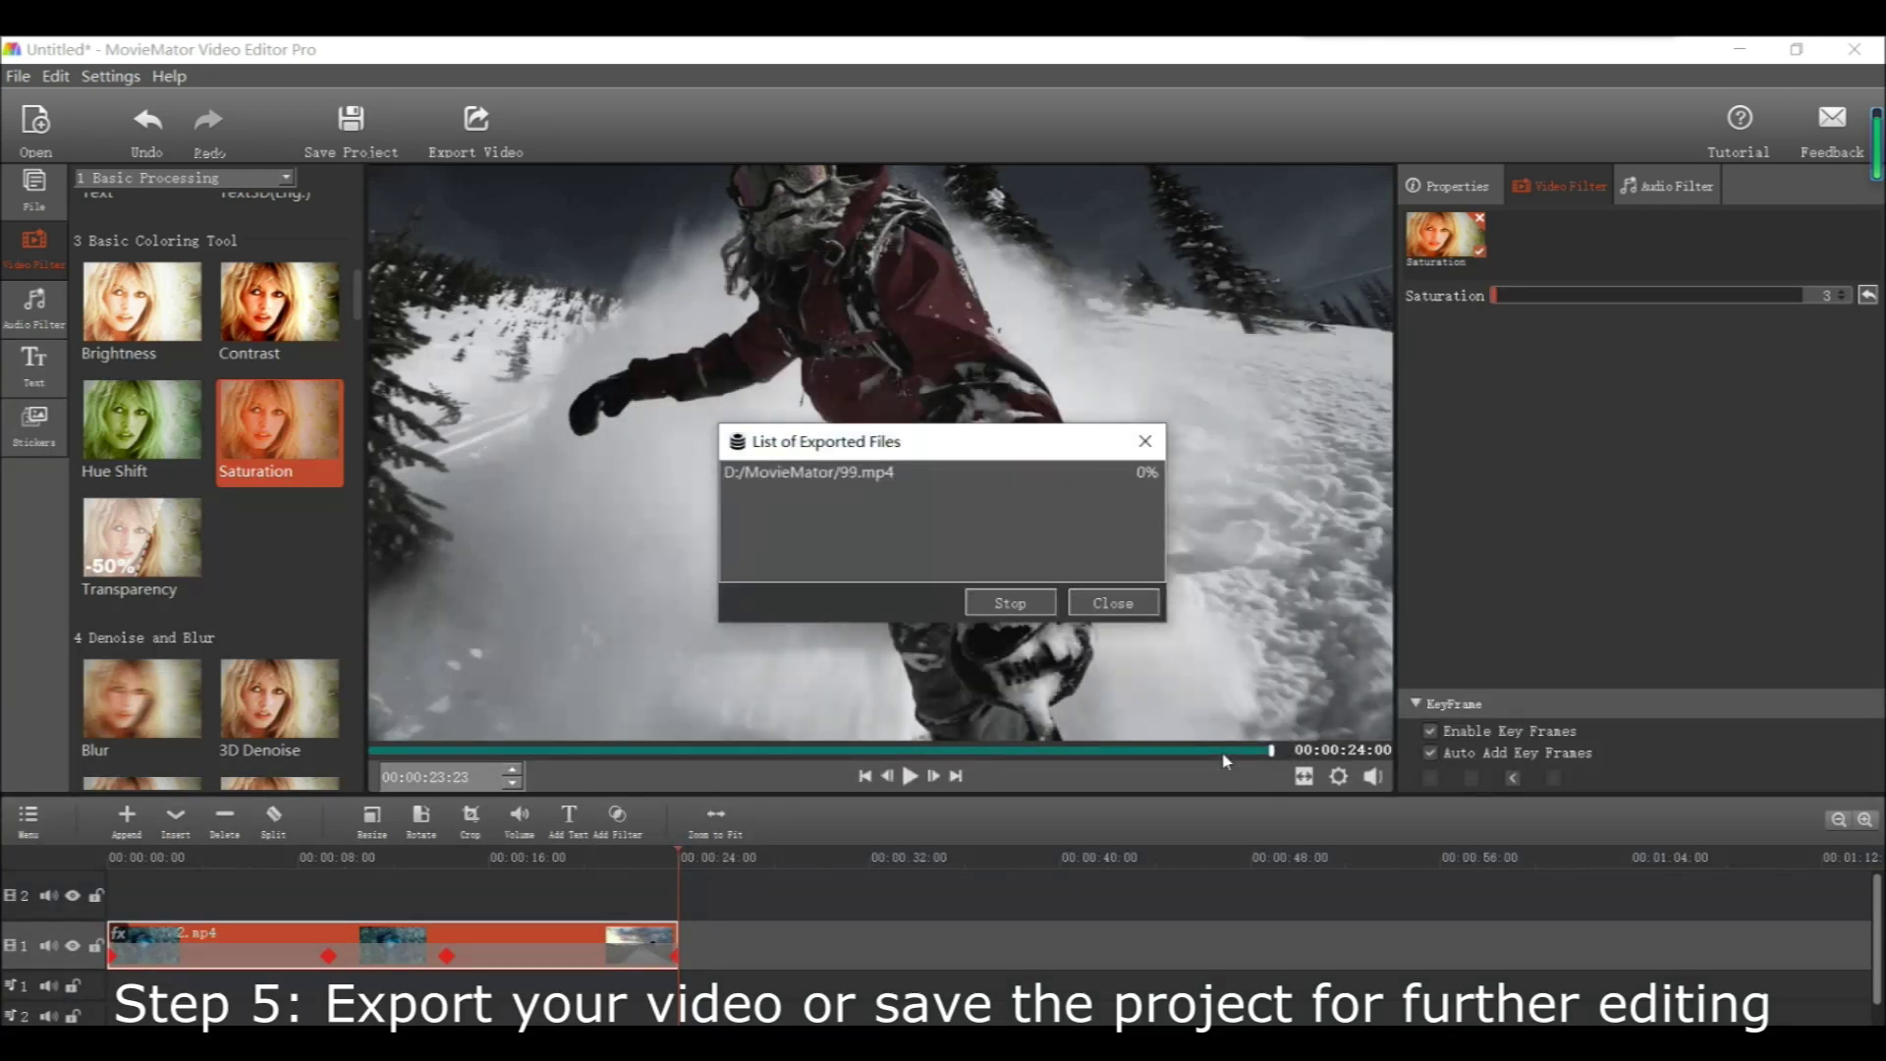